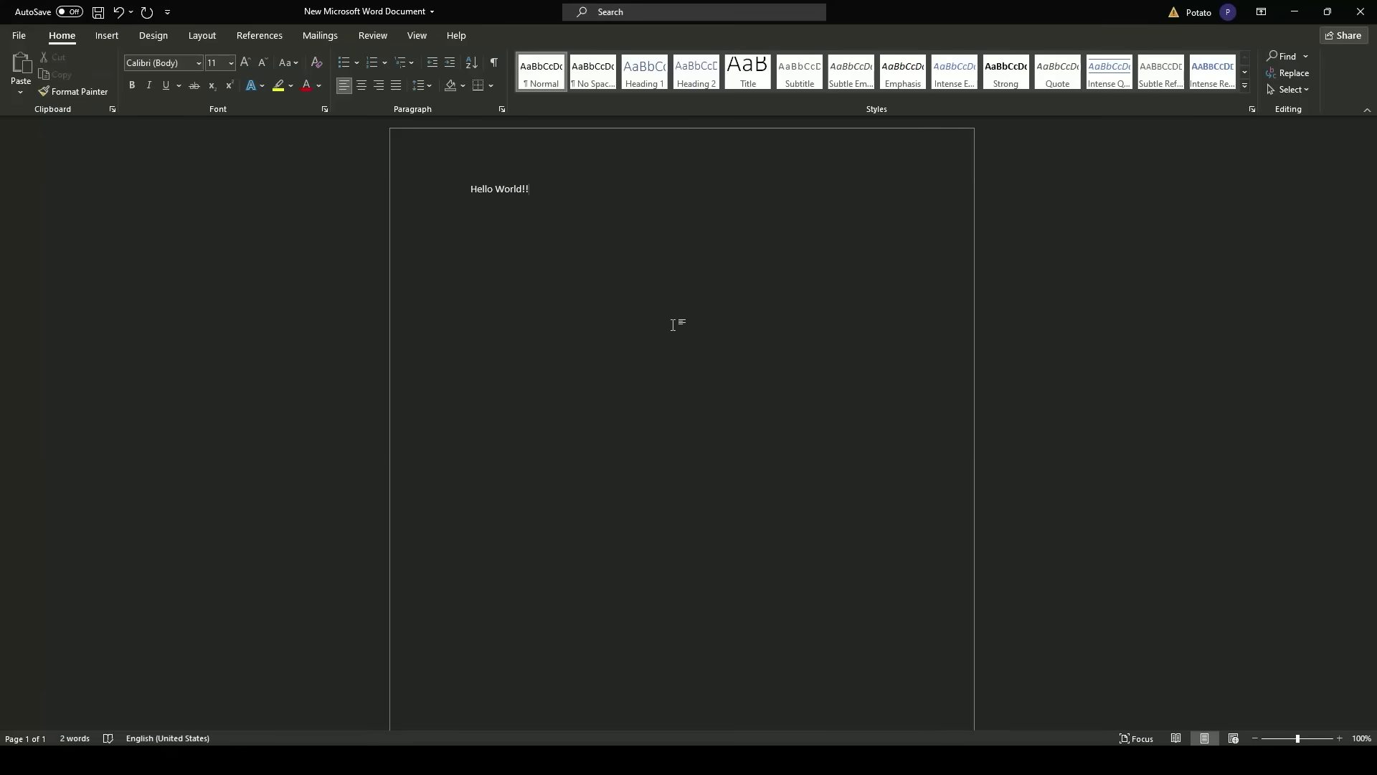
- Select the Hello World!! line and grow its font size to 20
key(ctrl+a)
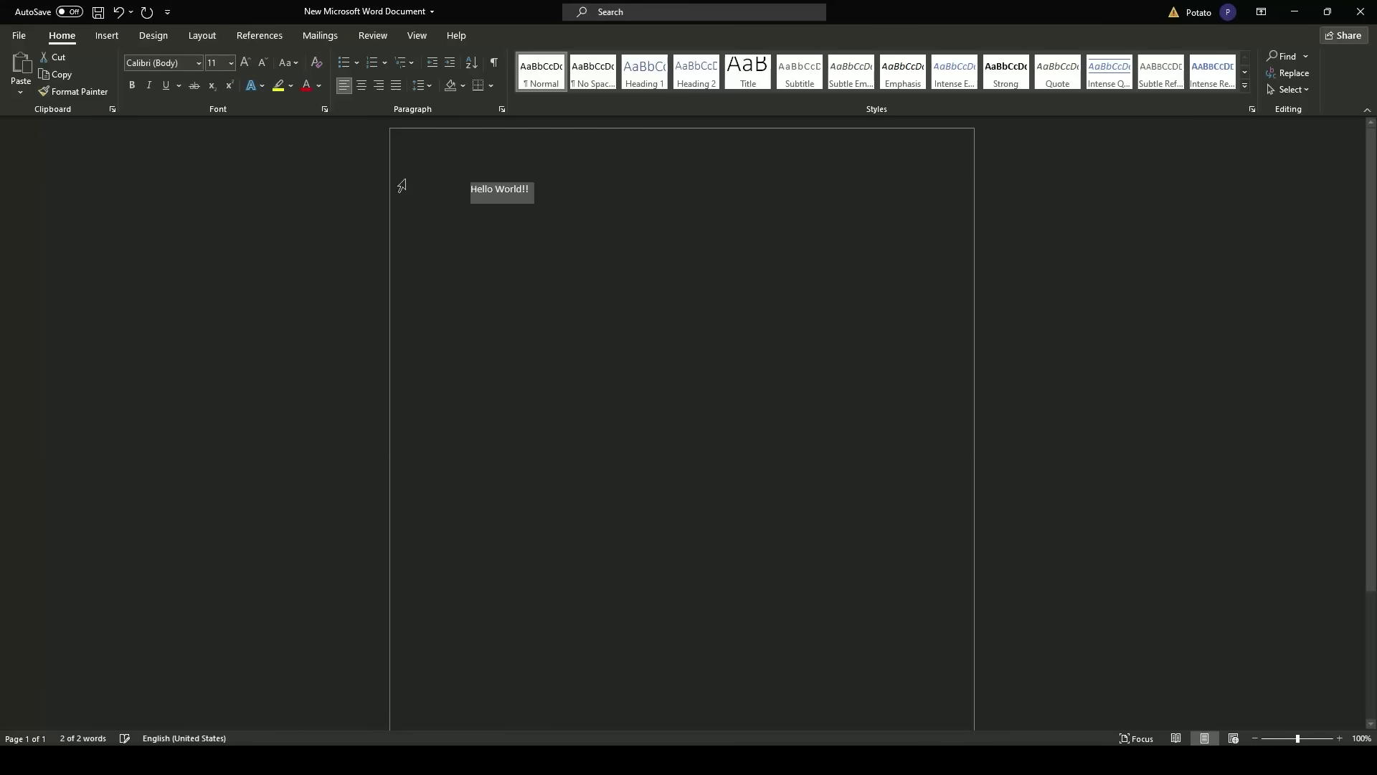
click(244, 63)
click(245, 64)
click(244, 63)
click(245, 63)
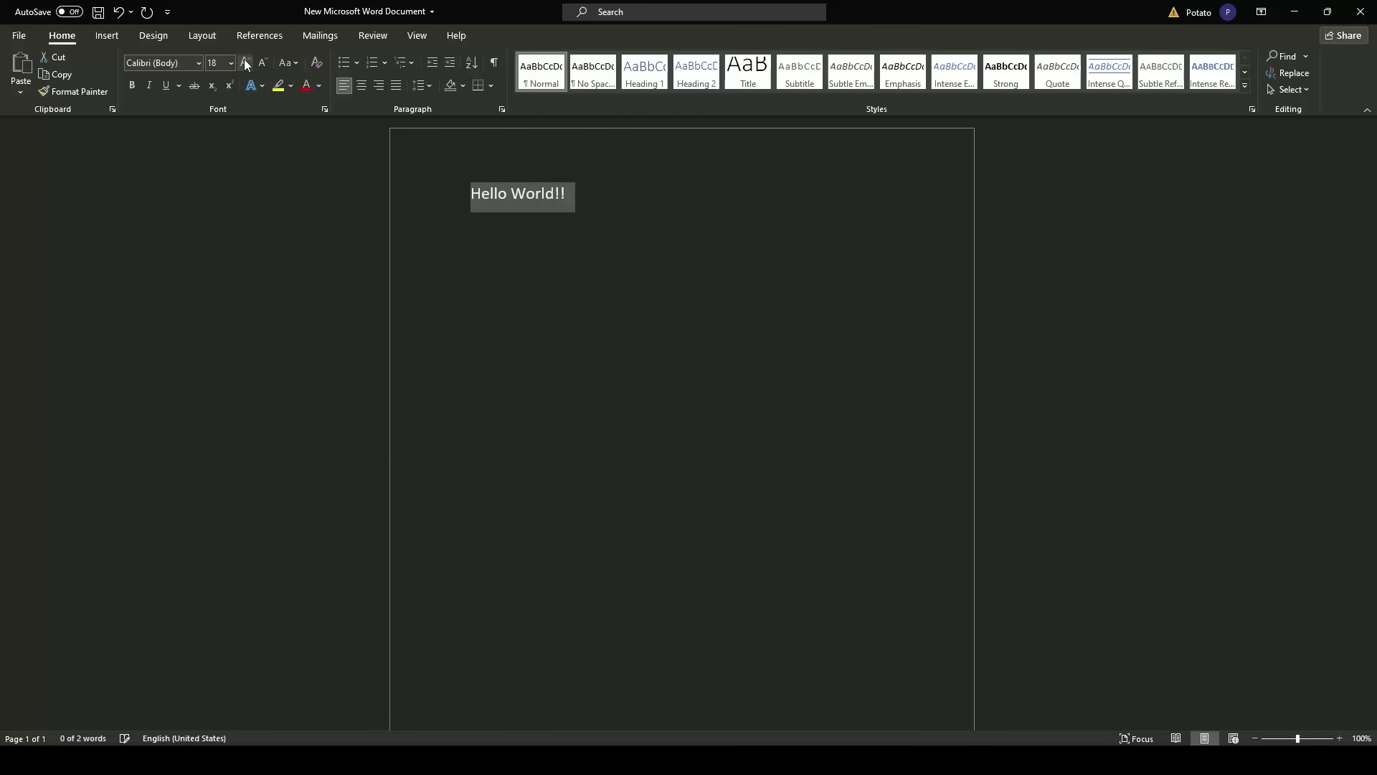
click(245, 63)
- Set the heading font to Bahnschrift SemiBold and center it on the page
click(591, 205)
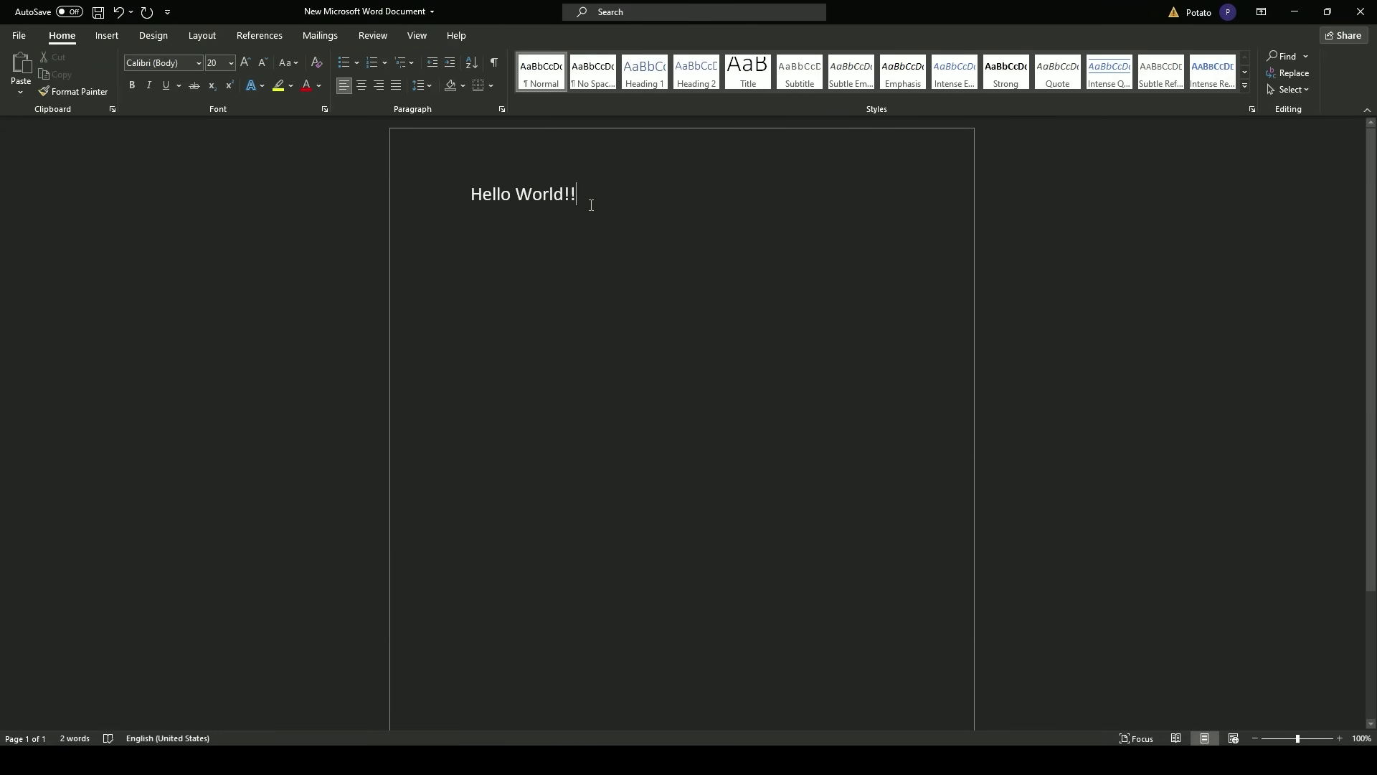
drag(602, 208, 472, 188)
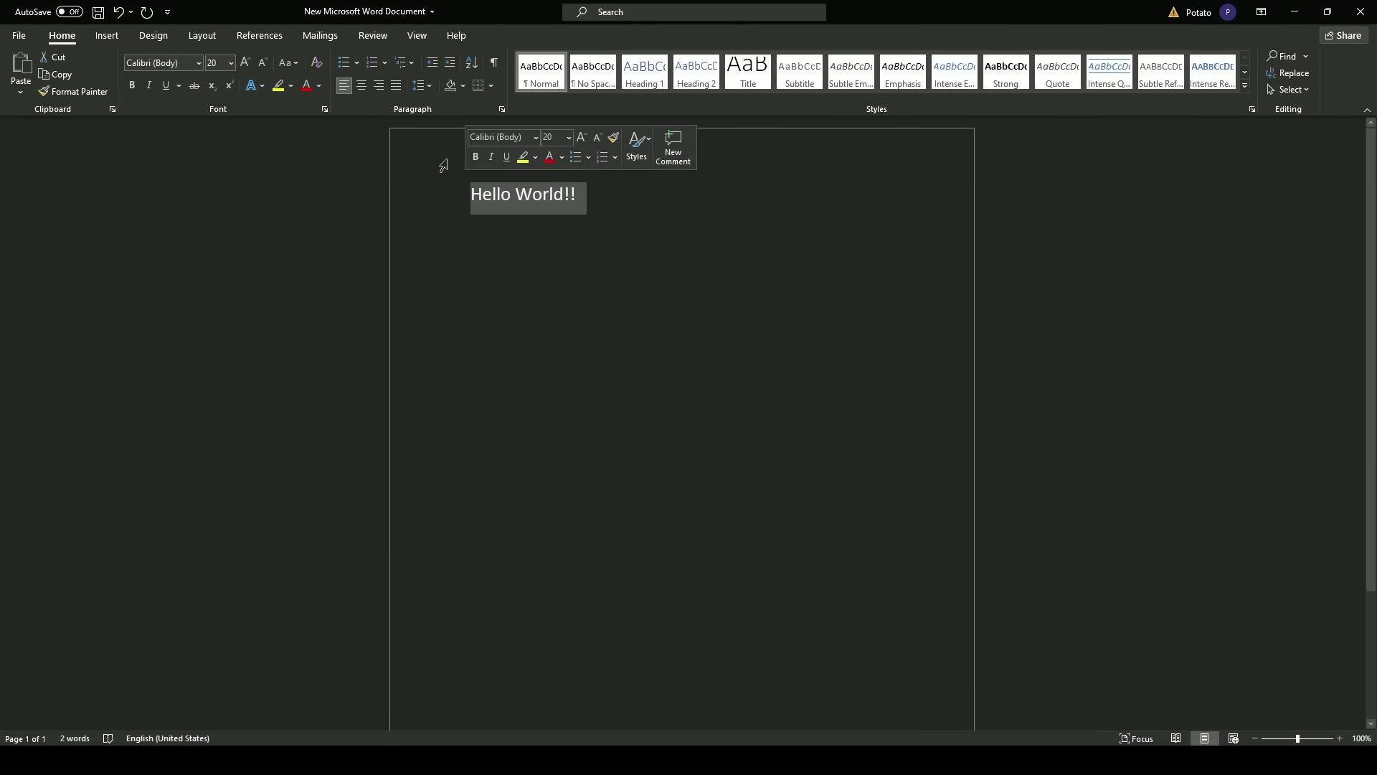
click(197, 63)
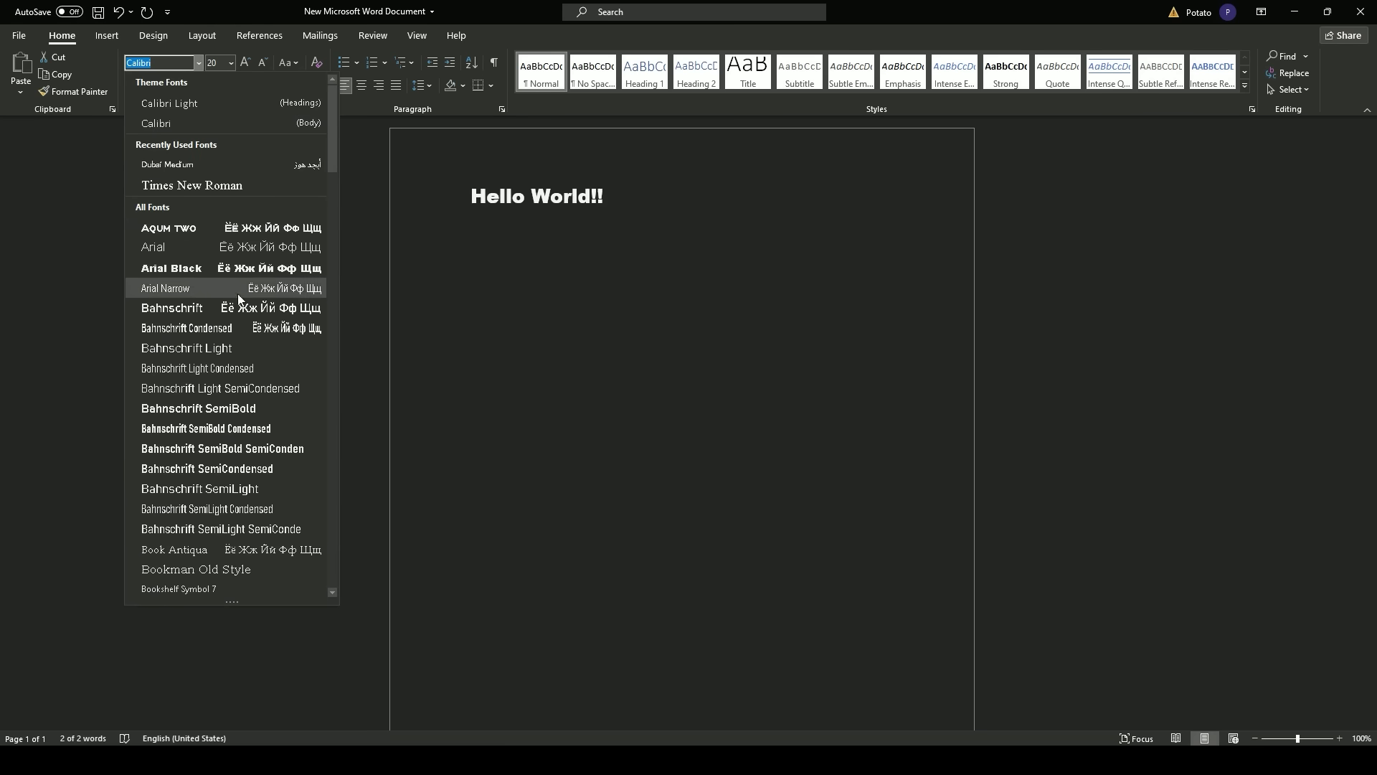
click(257, 409)
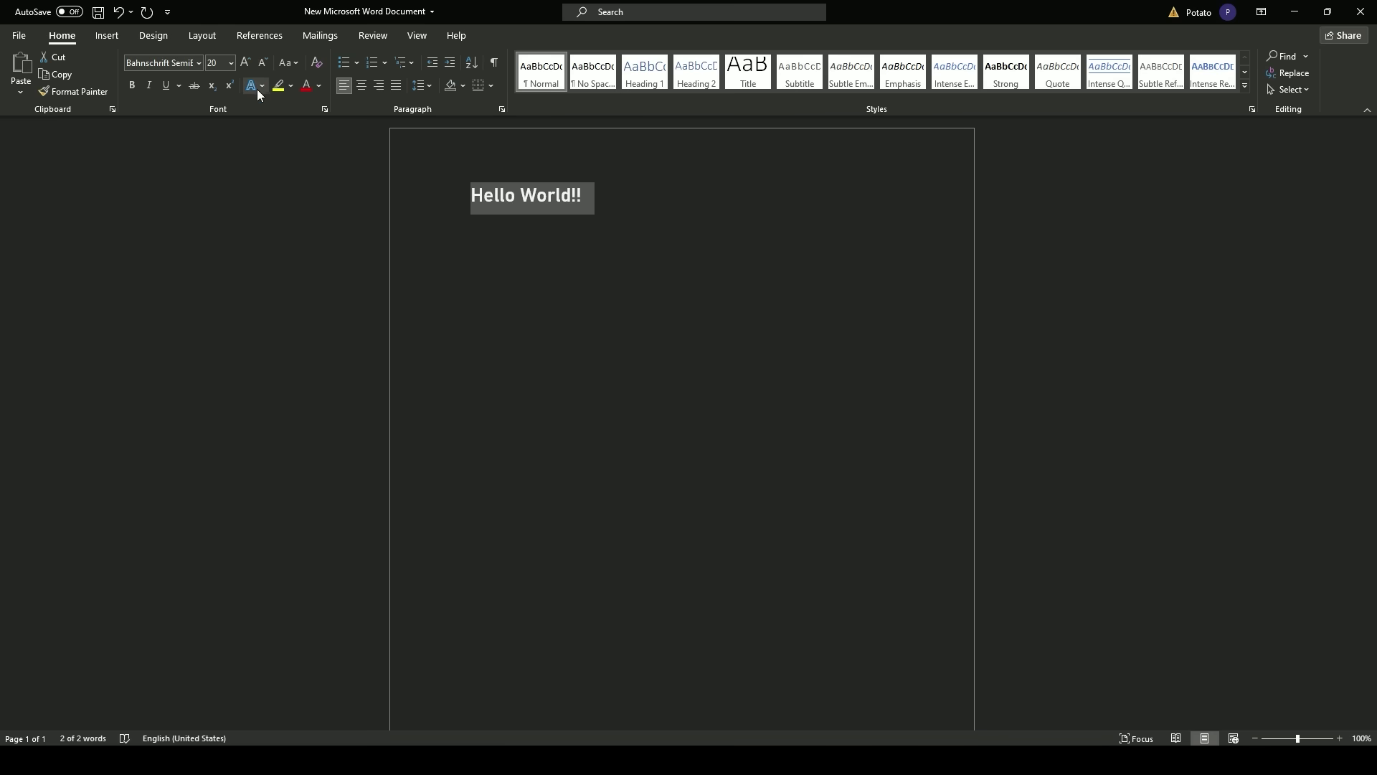
click(368, 85)
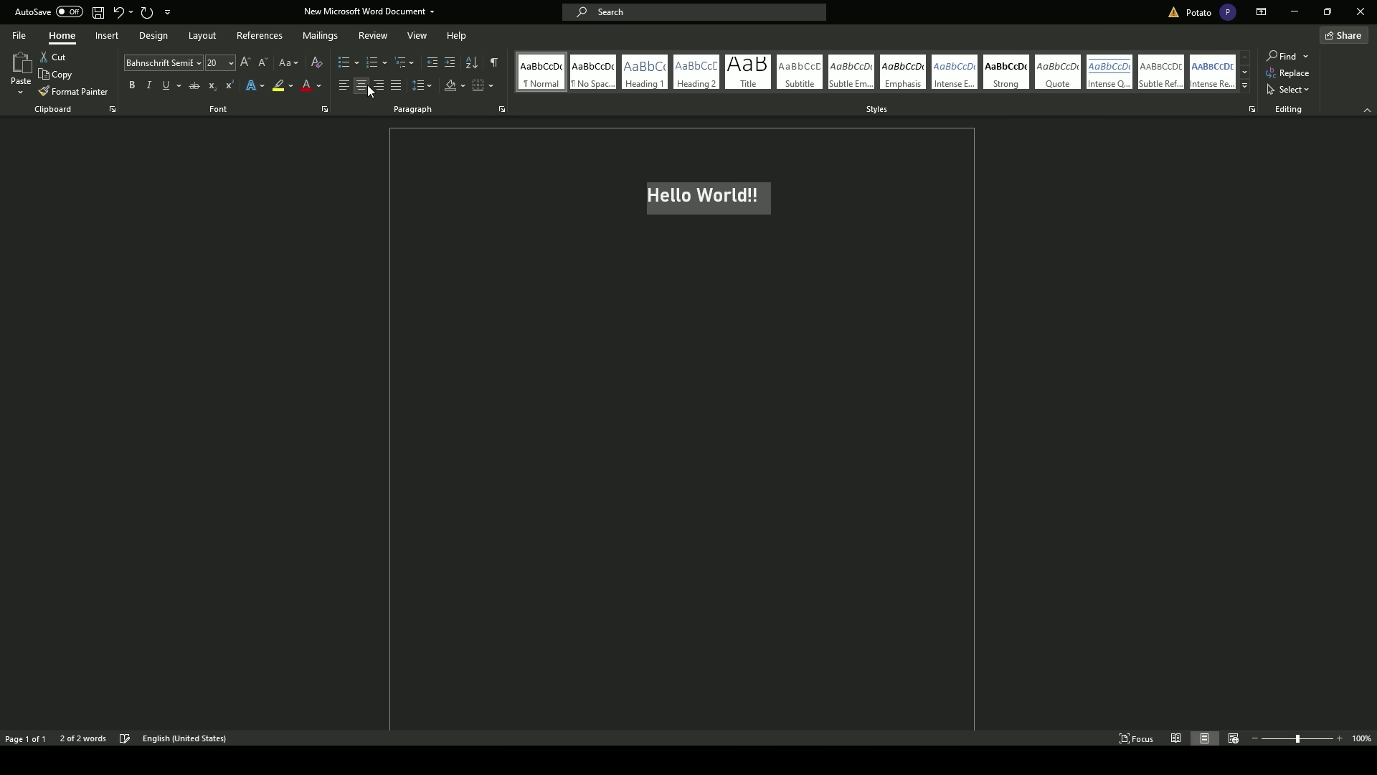
click(256, 85)
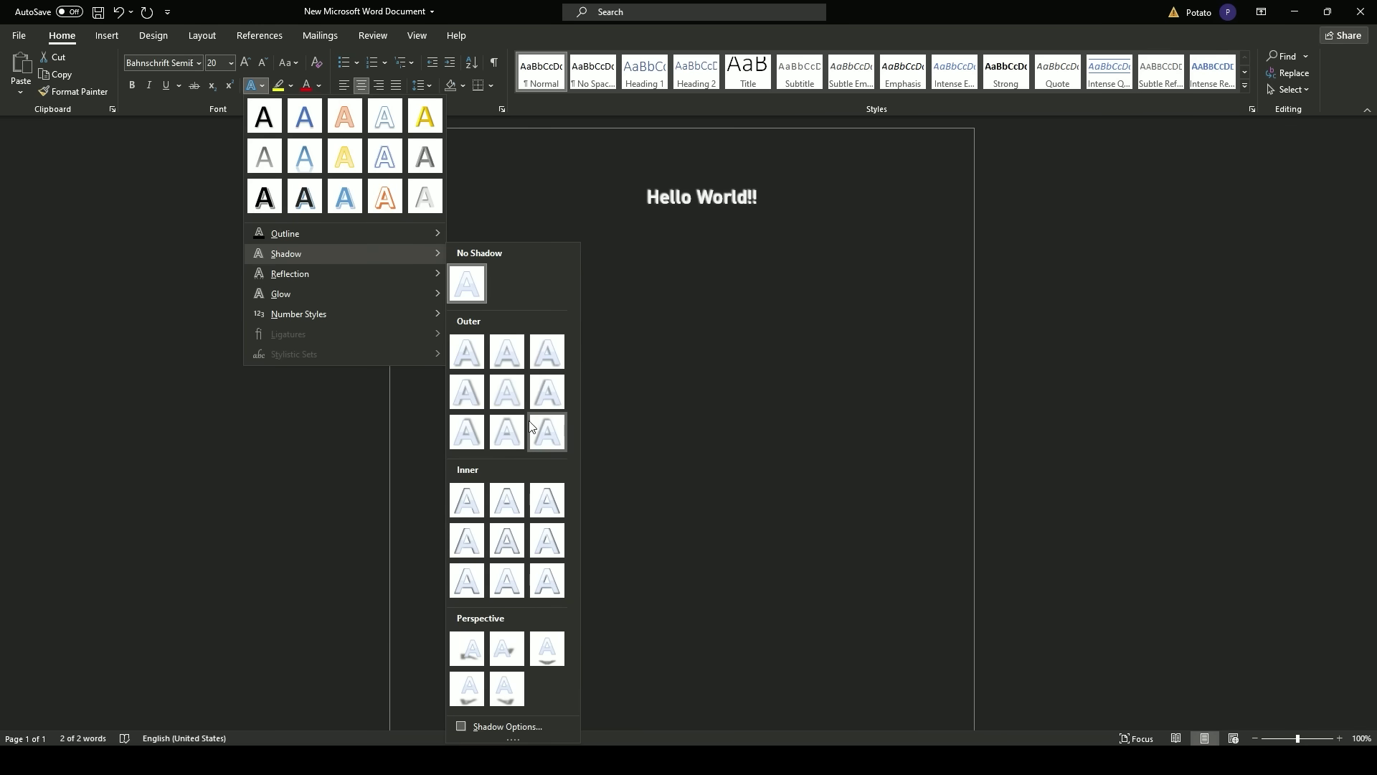
- Apply the third Perspective shadow to the Hello World!! heading, then deselect it
click(545, 652)
click(556, 545)
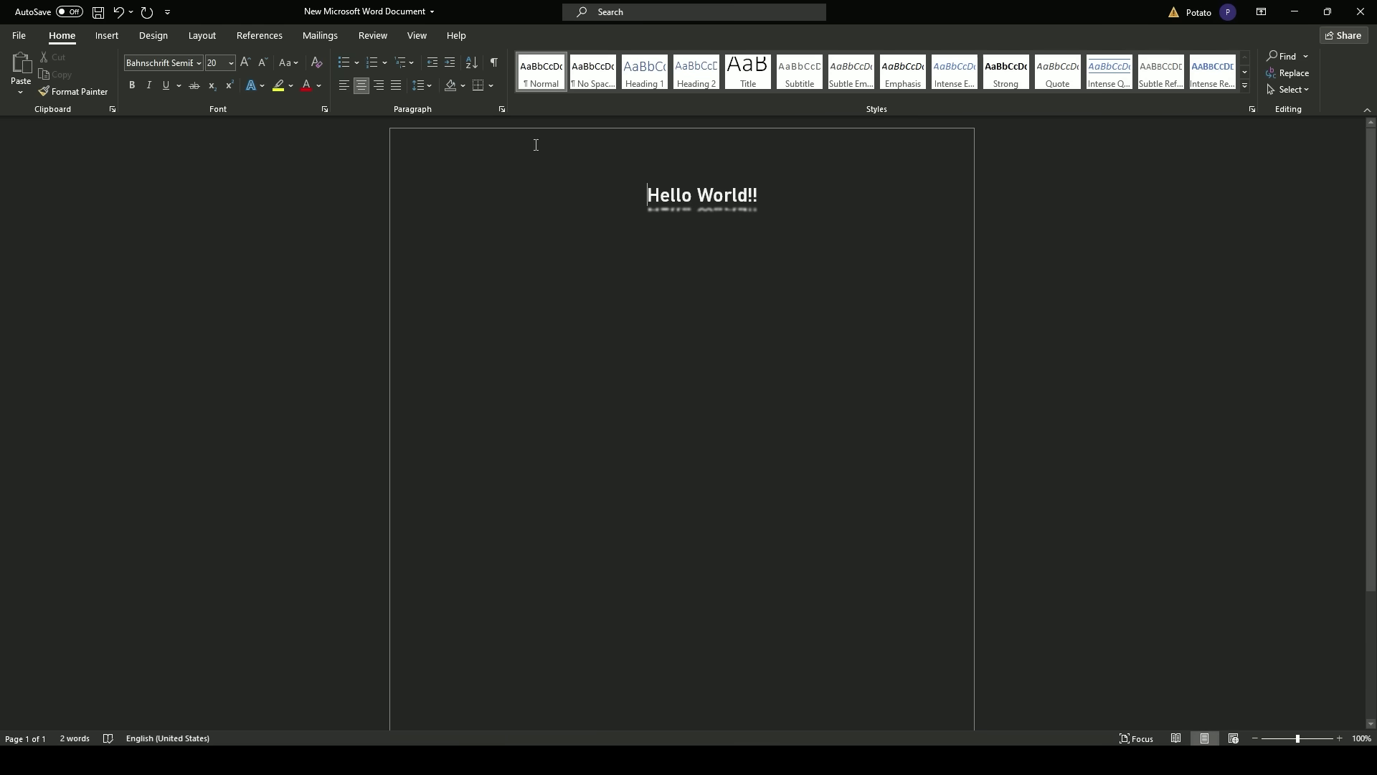
- Draw an oval circle below the heading and move it up and to the right
click(104, 39)
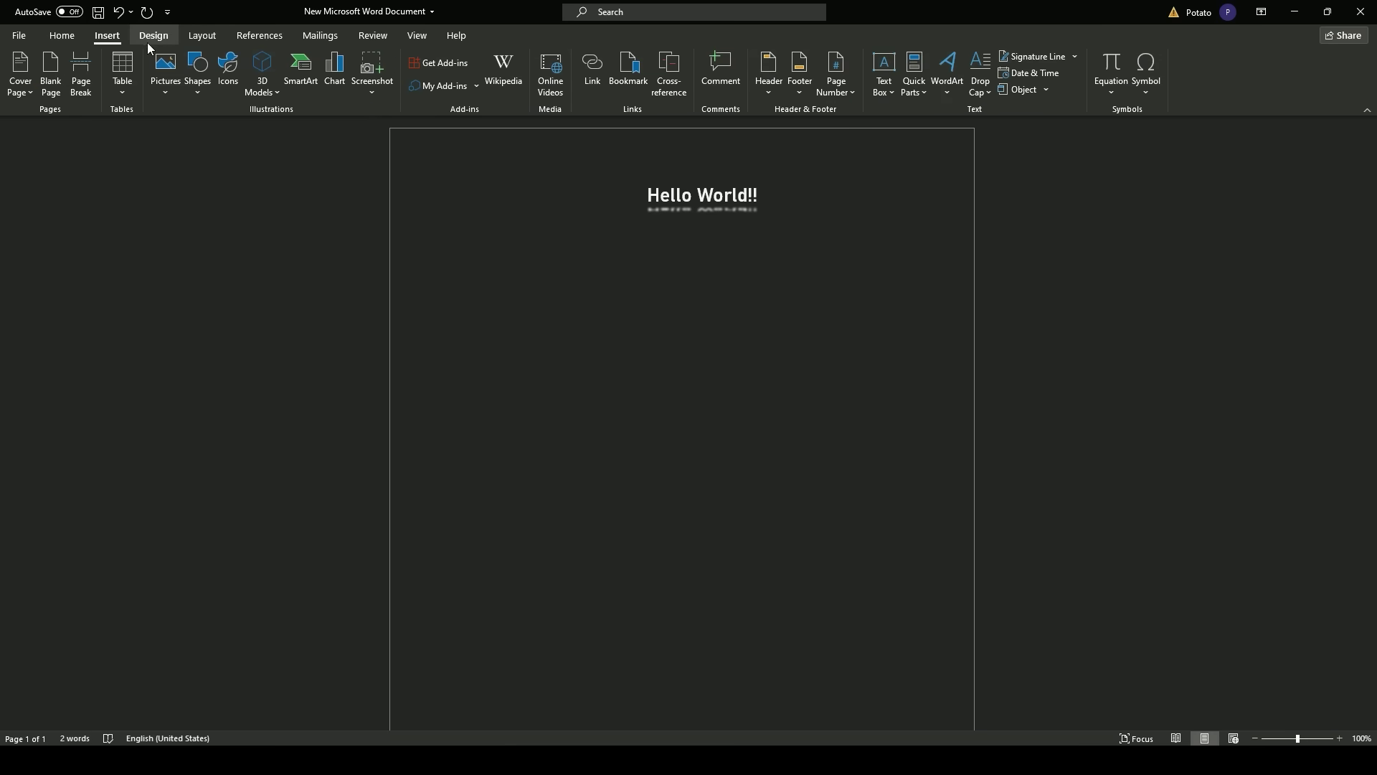
click(203, 91)
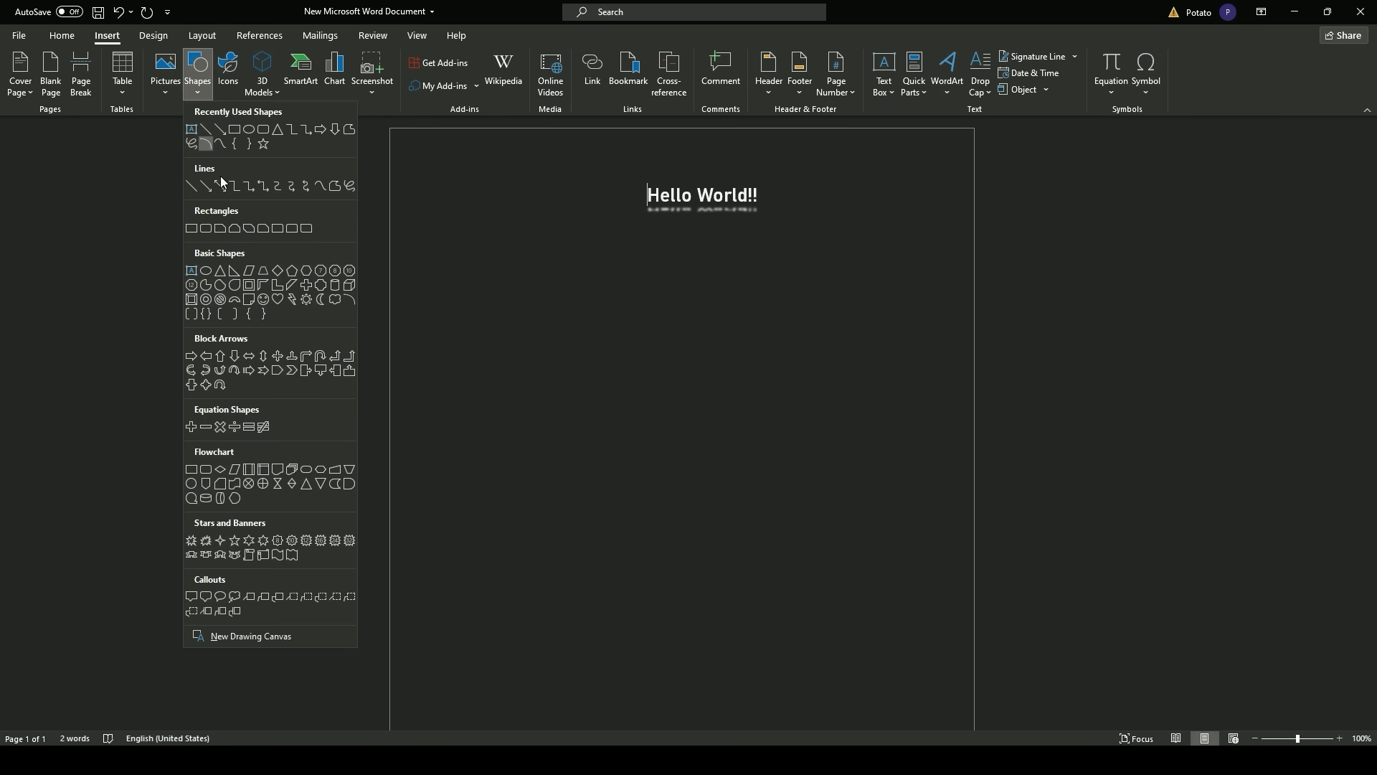
click(220, 271)
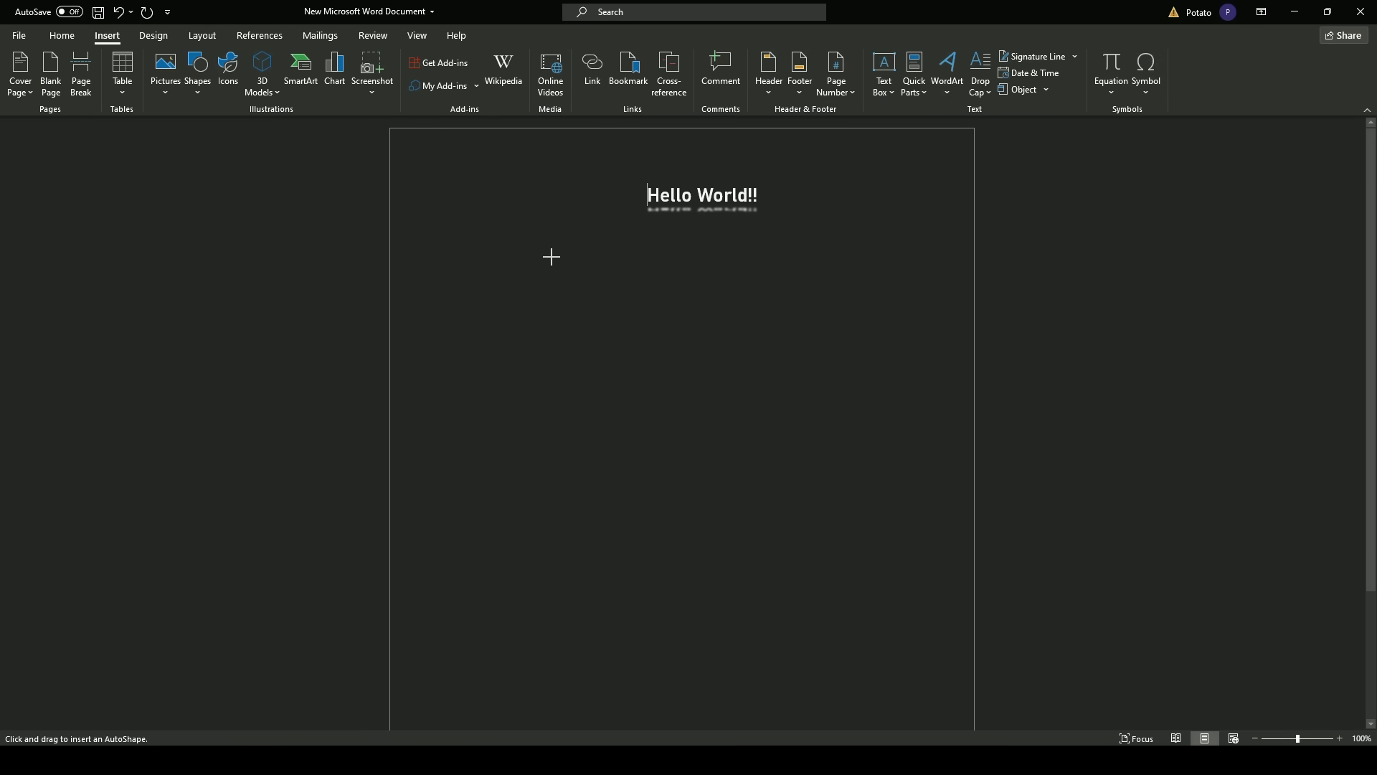
drag(552, 256, 662, 375)
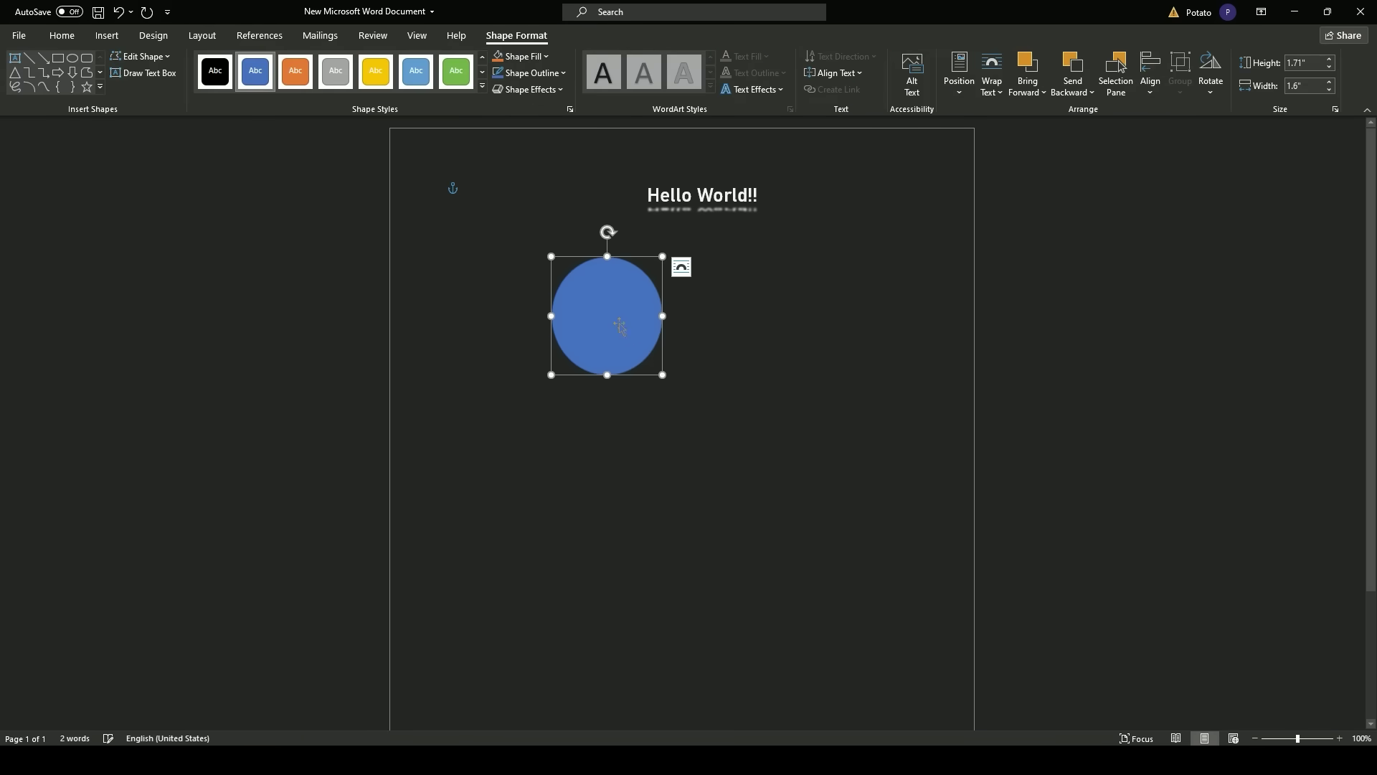
drag(619, 326, 816, 310)
- Set the circle's text wrapping to Top and Bottom, then reselect it
click(773, 208)
click(815, 338)
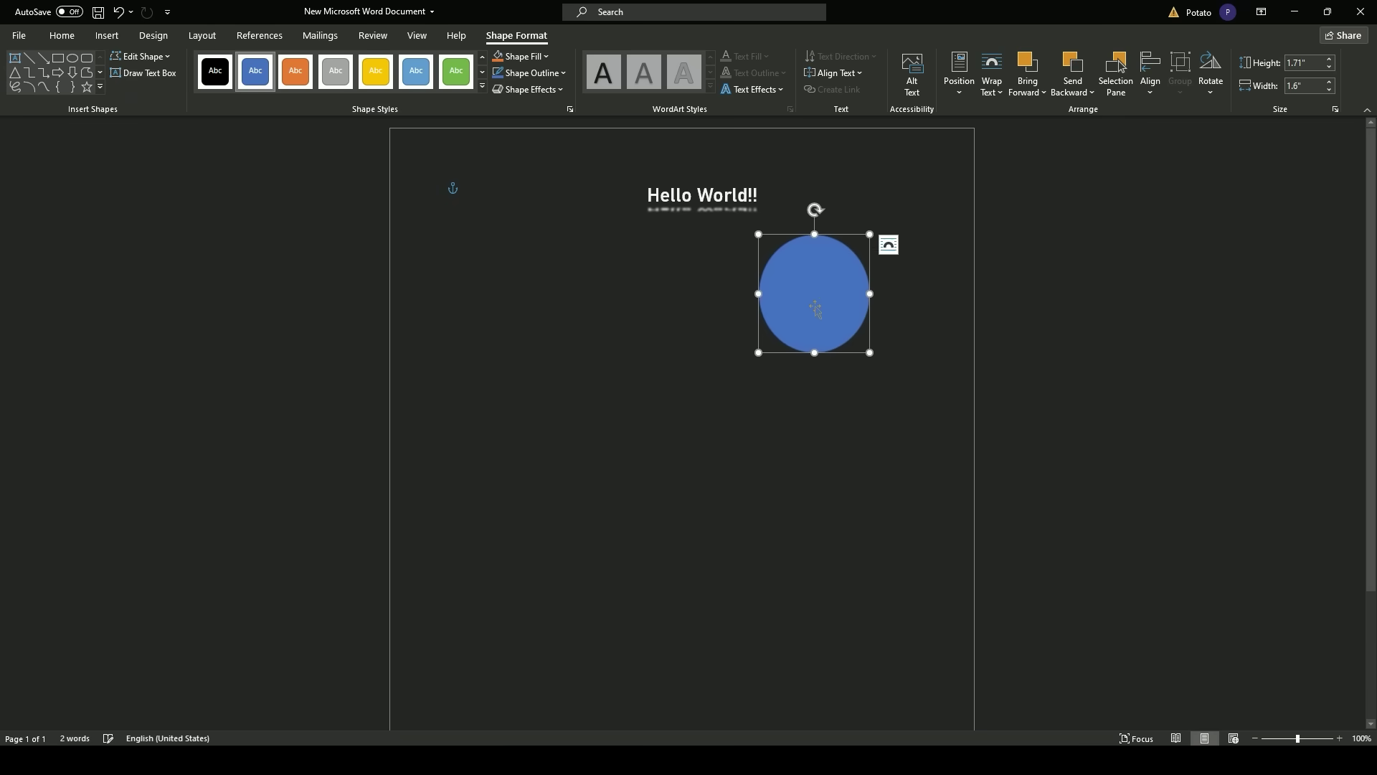
click(887, 266)
click(850, 269)
- Give the circle Square text wrapping and move it centered below the heading
click(888, 246)
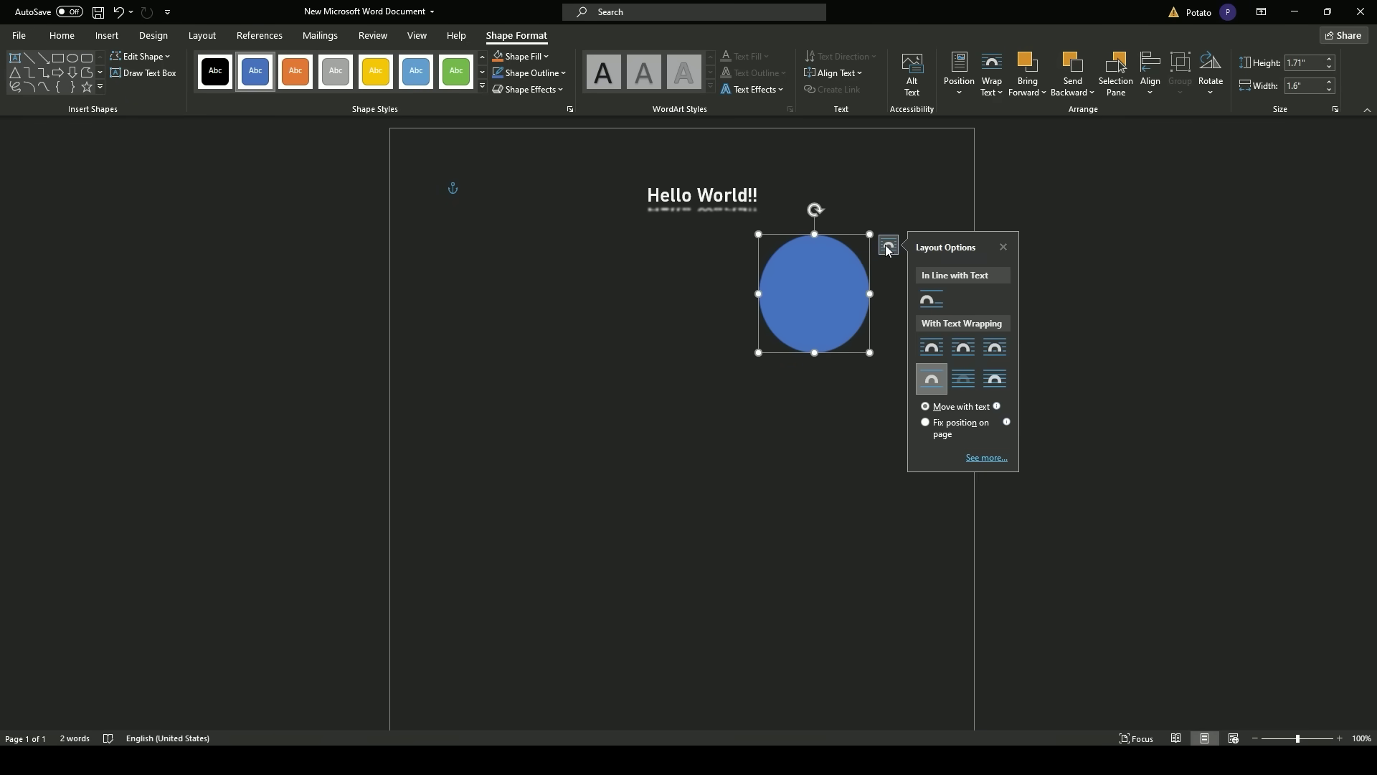
click(942, 349)
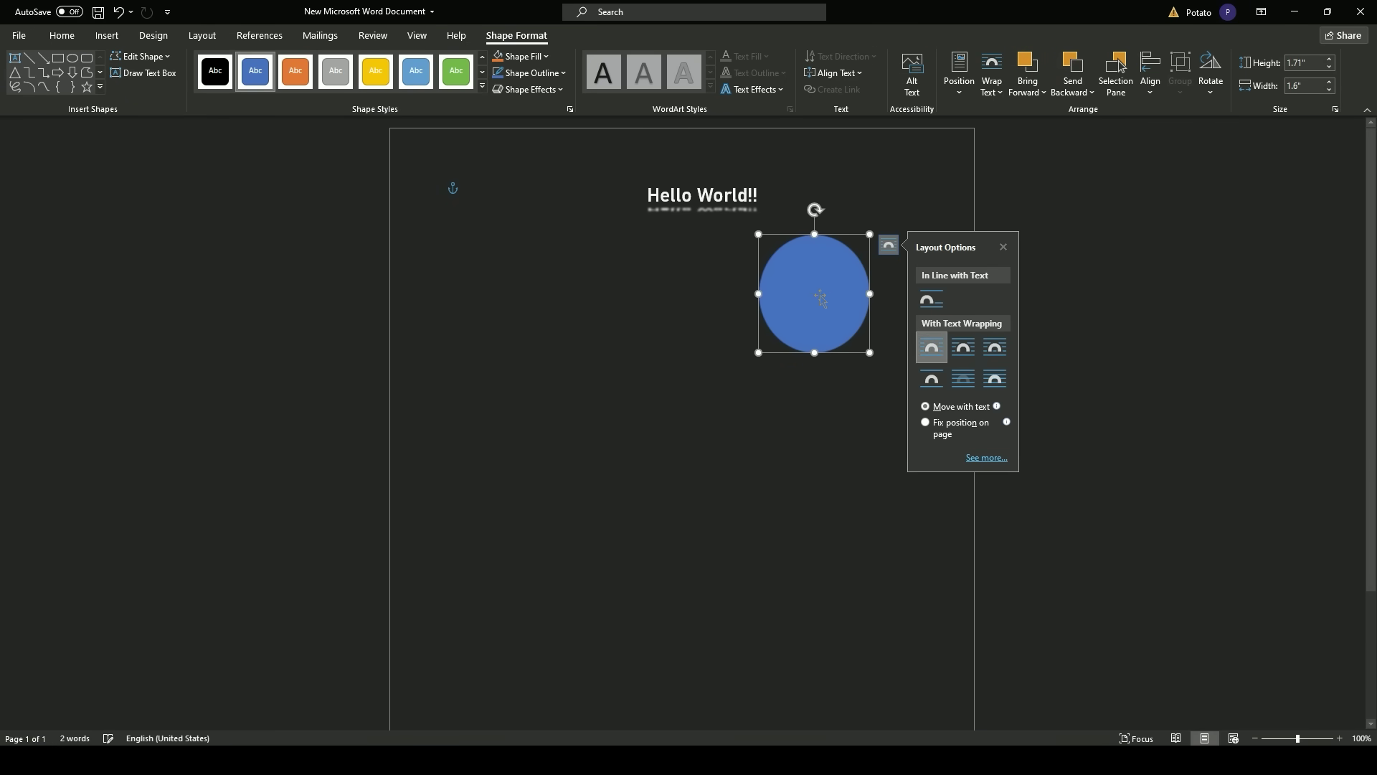
drag(811, 264, 601, 257)
drag(611, 185, 683, 245)
- Apply the orange shape style to the circle and shorten it slightly from the bottom
click(459, 76)
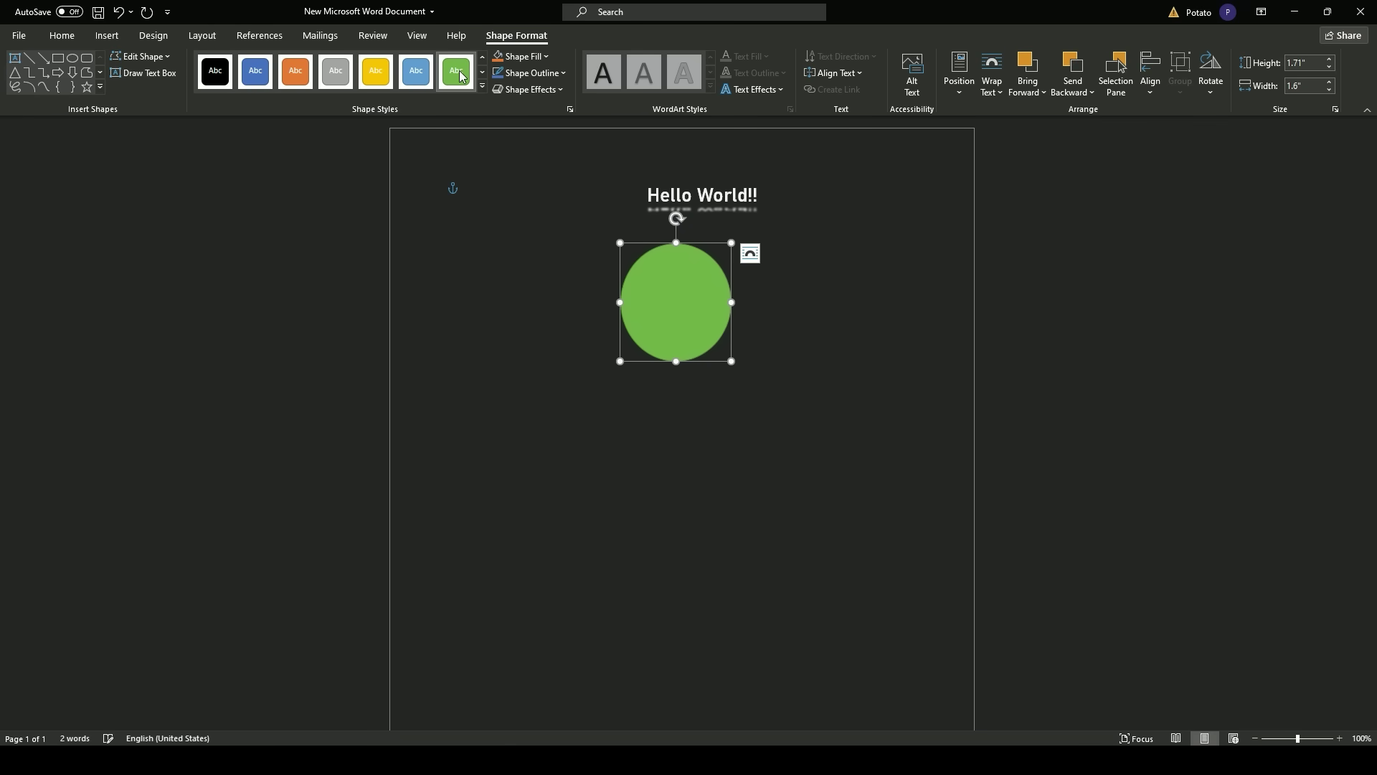
click(481, 87)
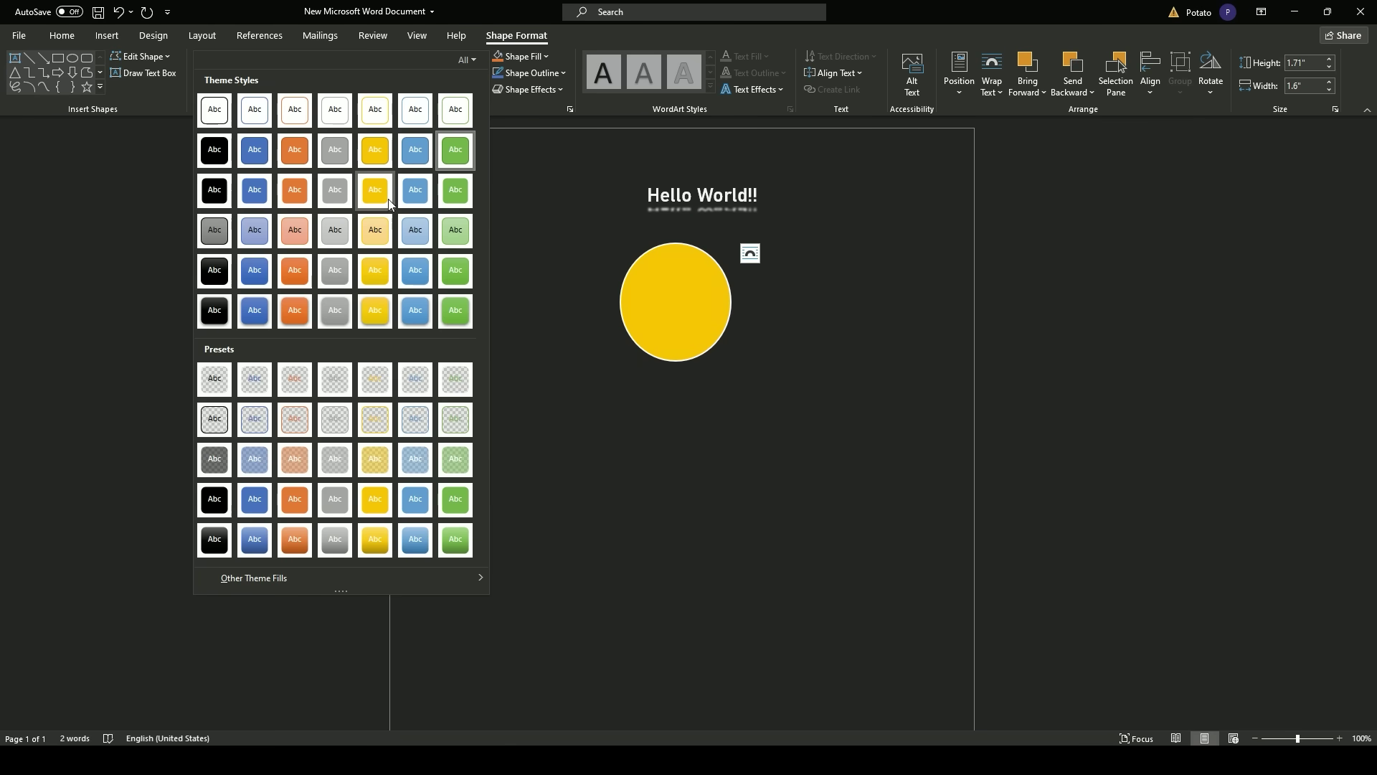
click(294, 311)
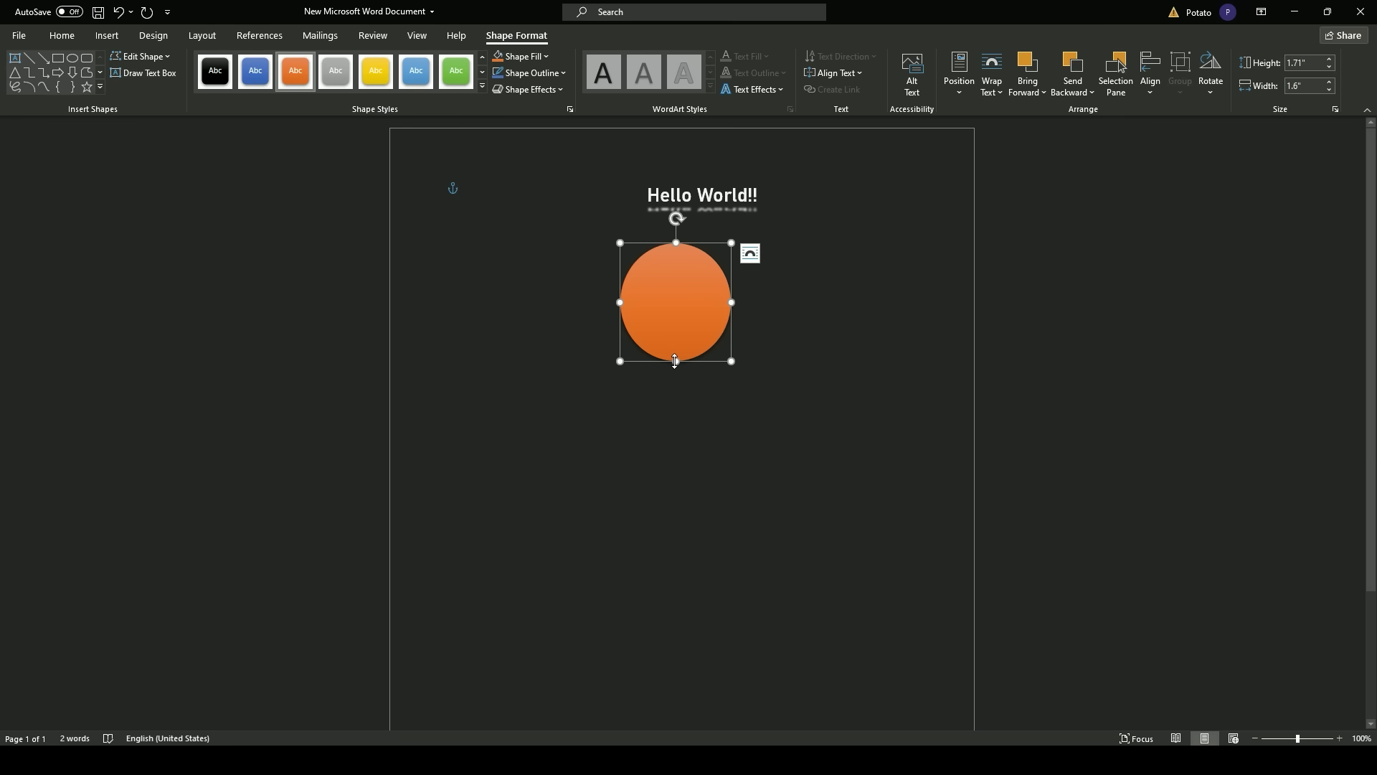
drag(675, 361, 675, 353)
click(476, 191)
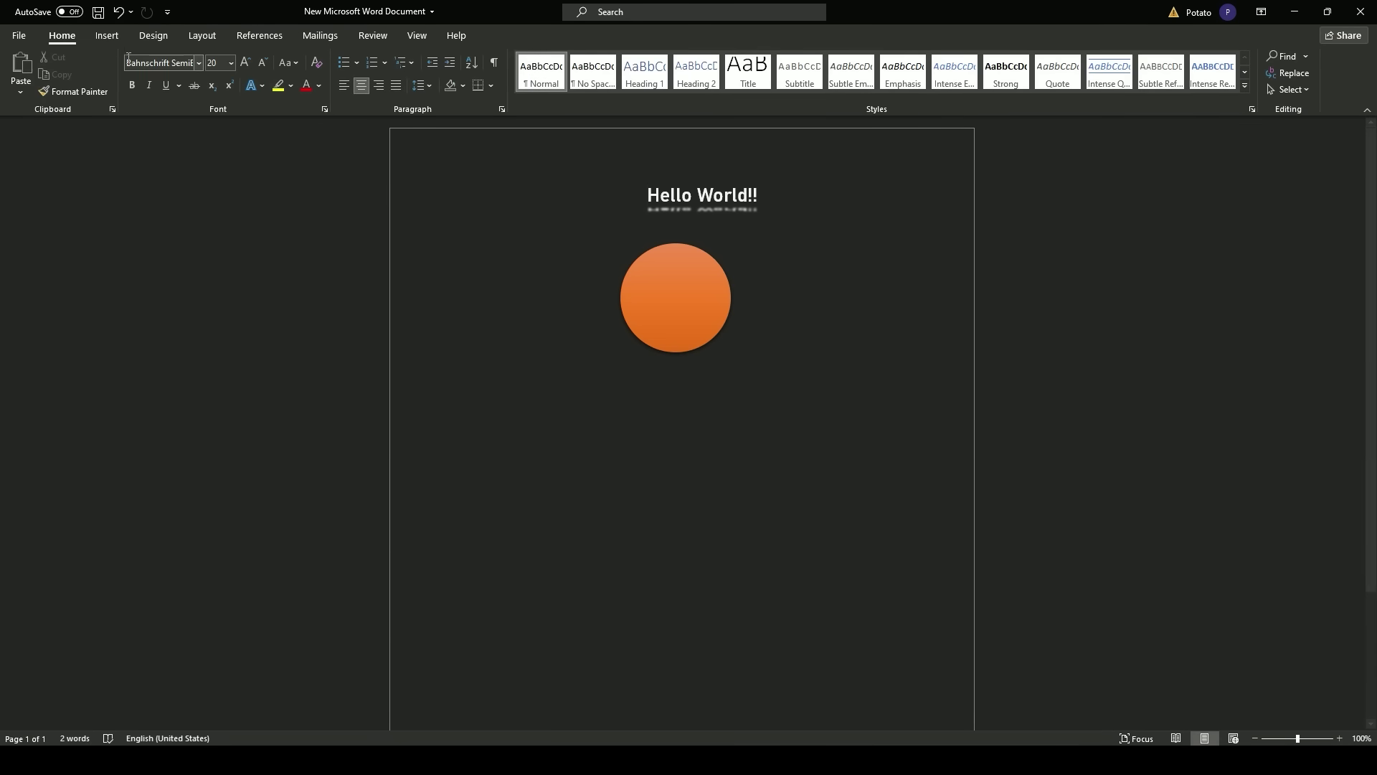
- Insert the T-shirt icon from the Icons library and place it just after Hello
click(107, 35)
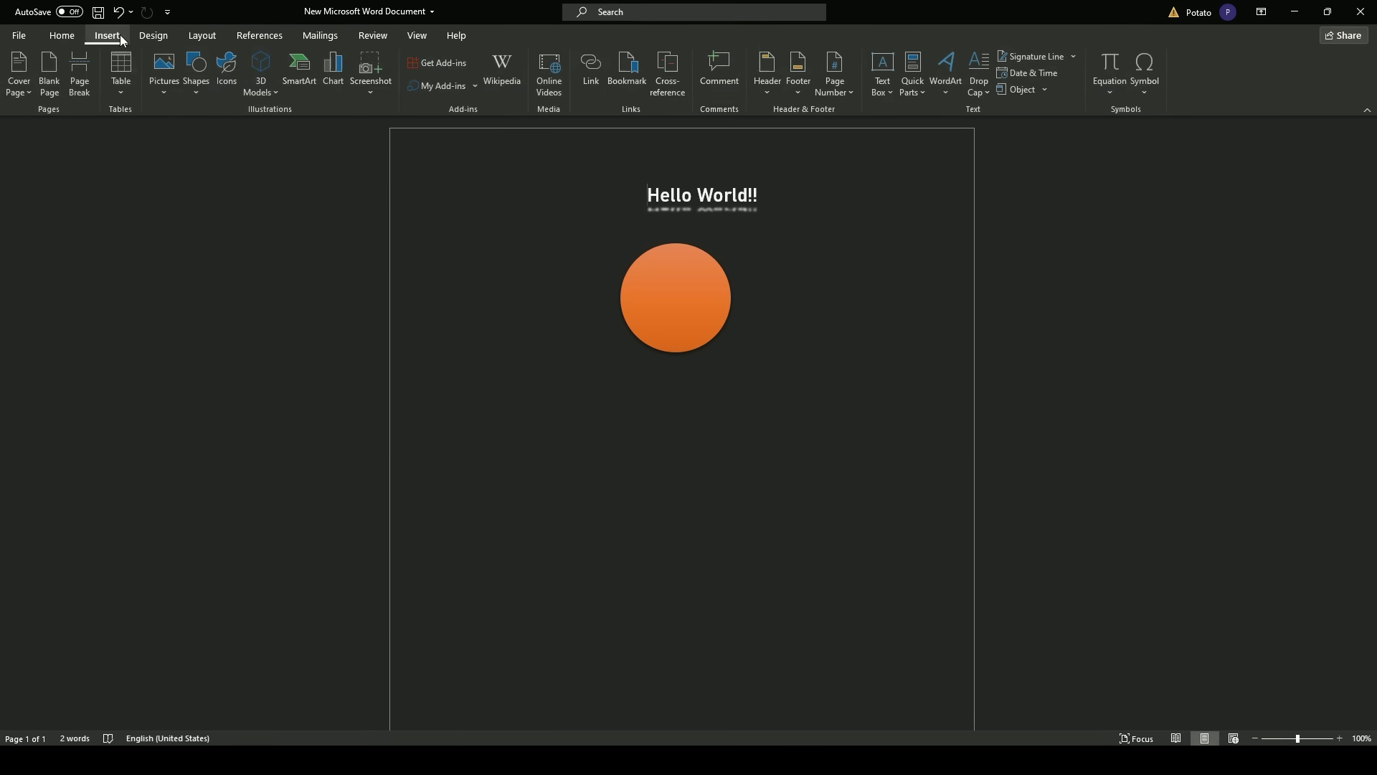
click(228, 72)
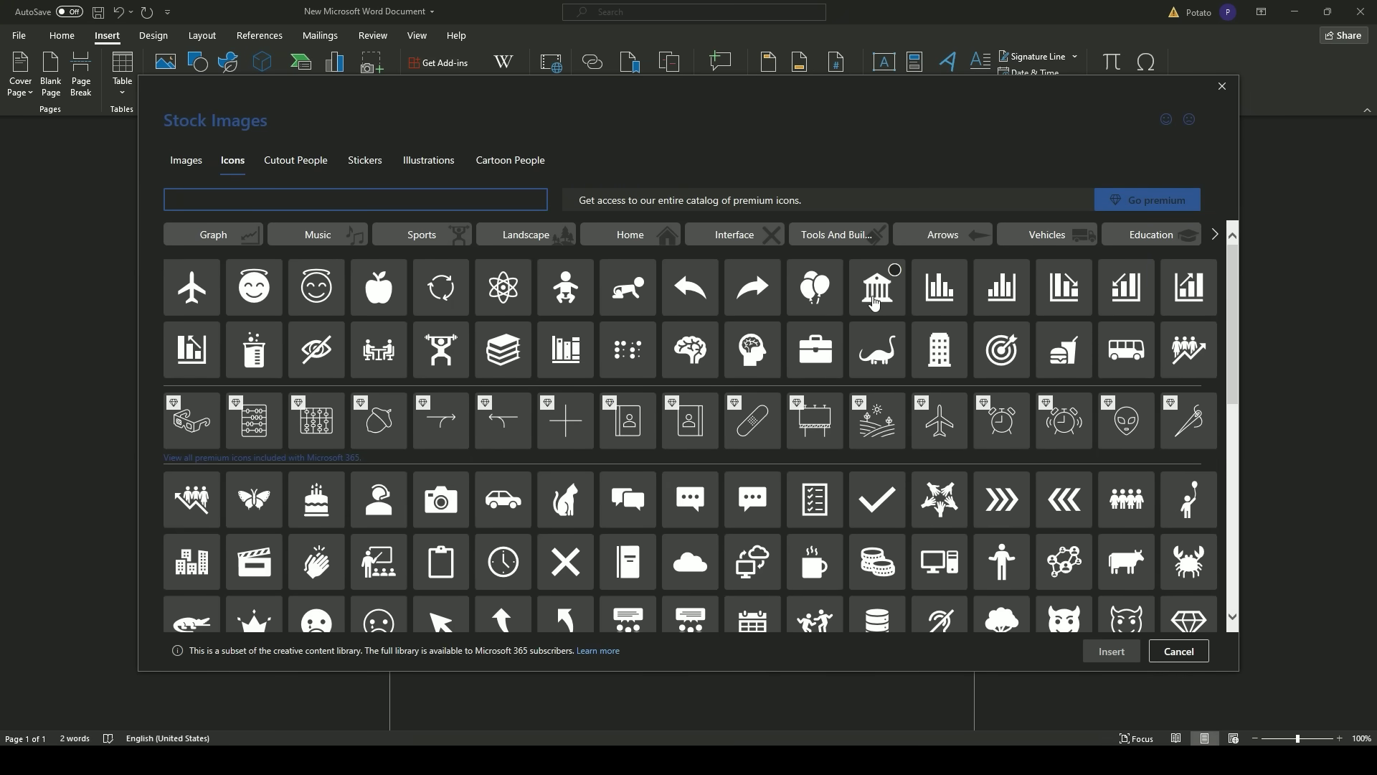
scroll(894, 333, down, 10)
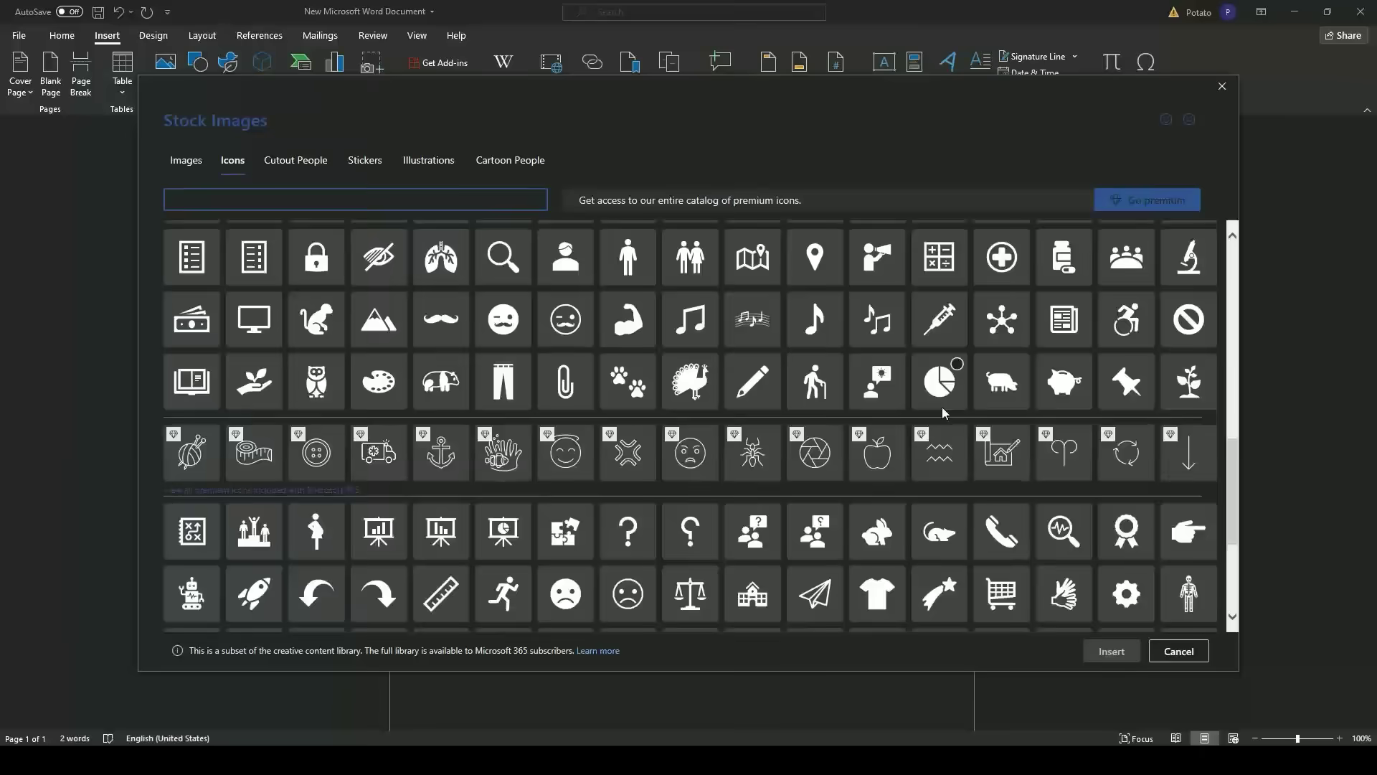
scroll(935, 407, down, 1)
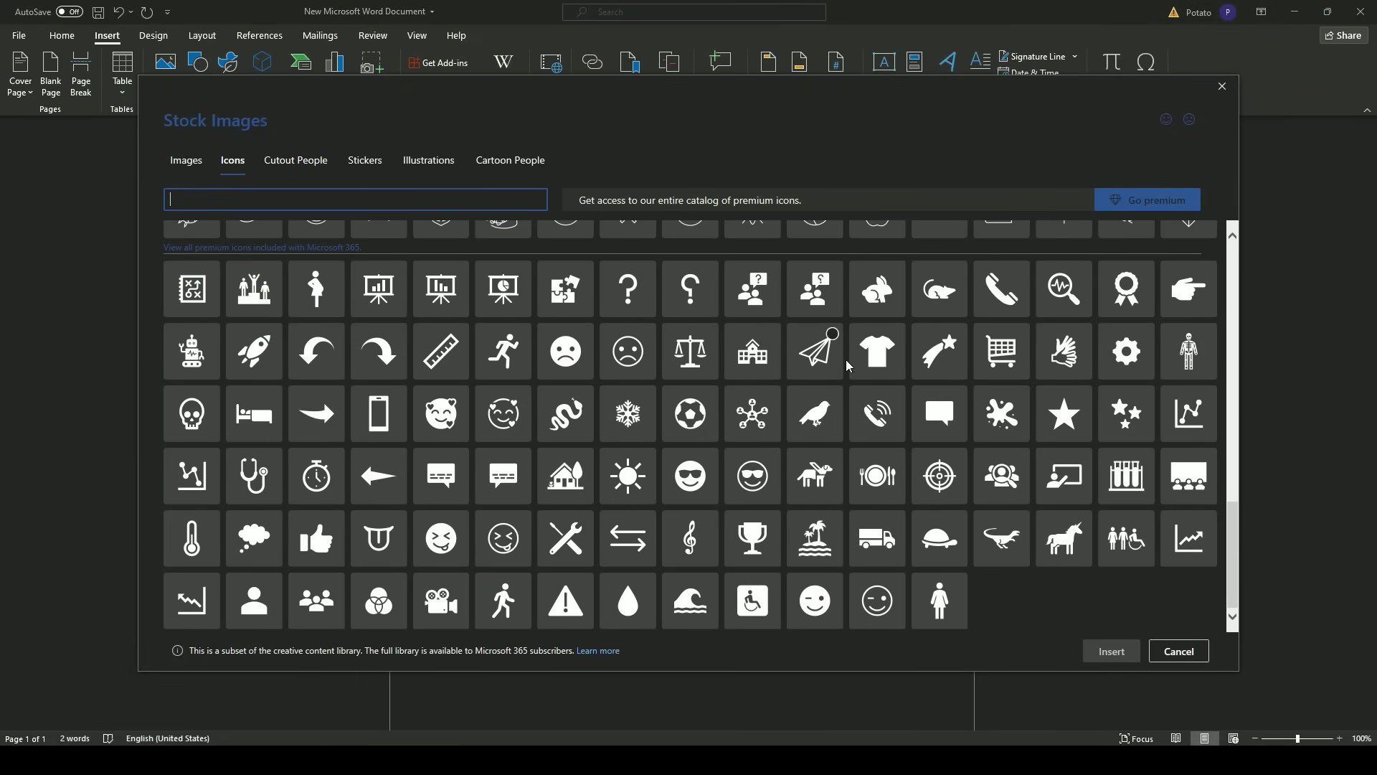
click(869, 367)
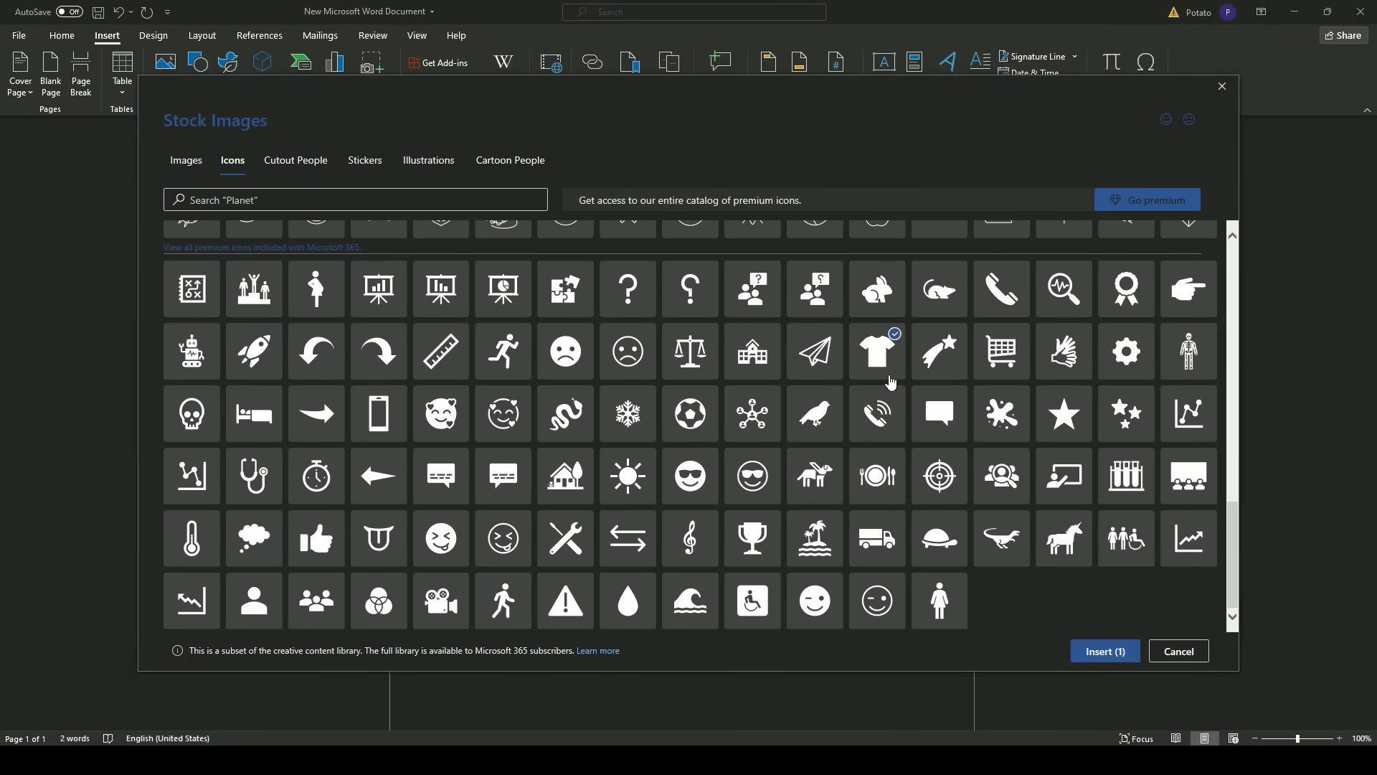
click(1127, 647)
drag(509, 227, 553, 332)
- Make the T-shirt icon white with the fourth Graphics Style and set Square text wrapping
click(243, 78)
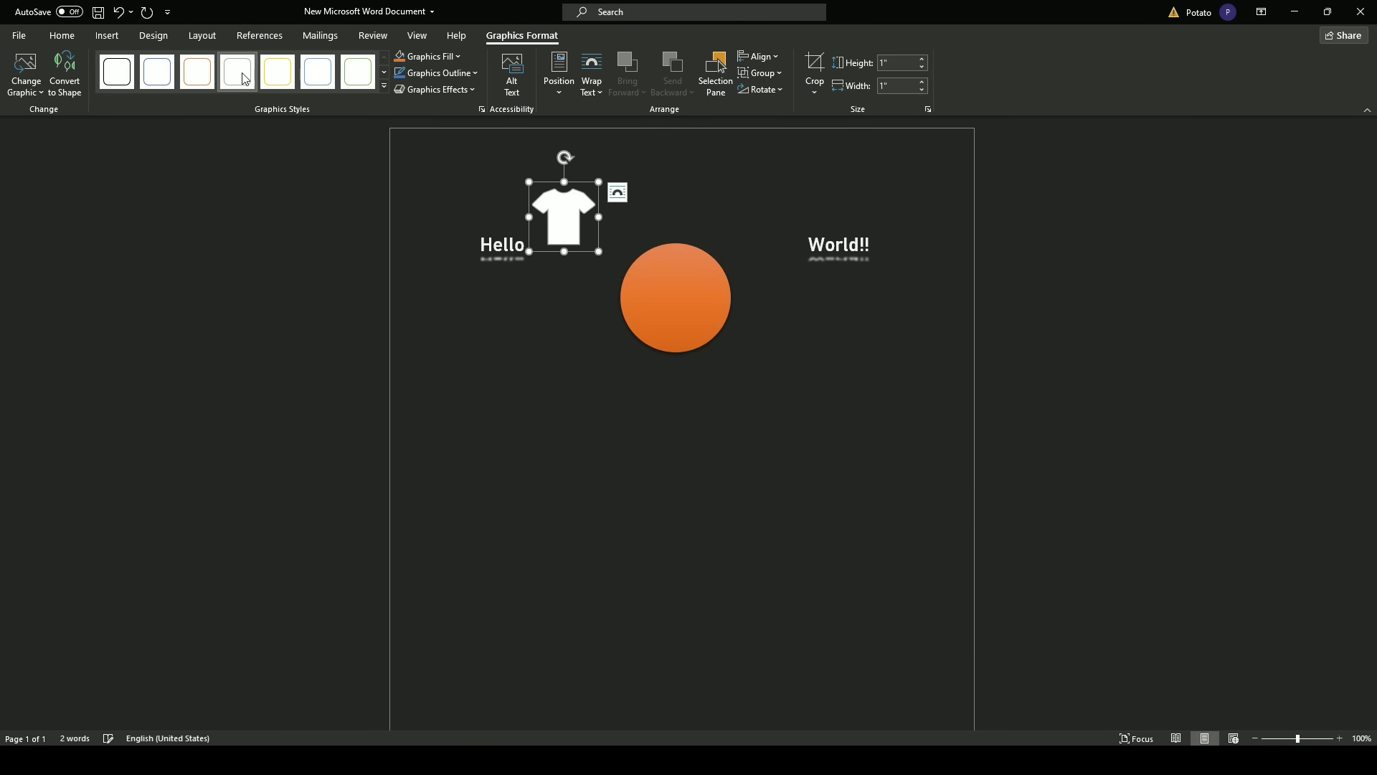
drag(598, 234, 598, 235)
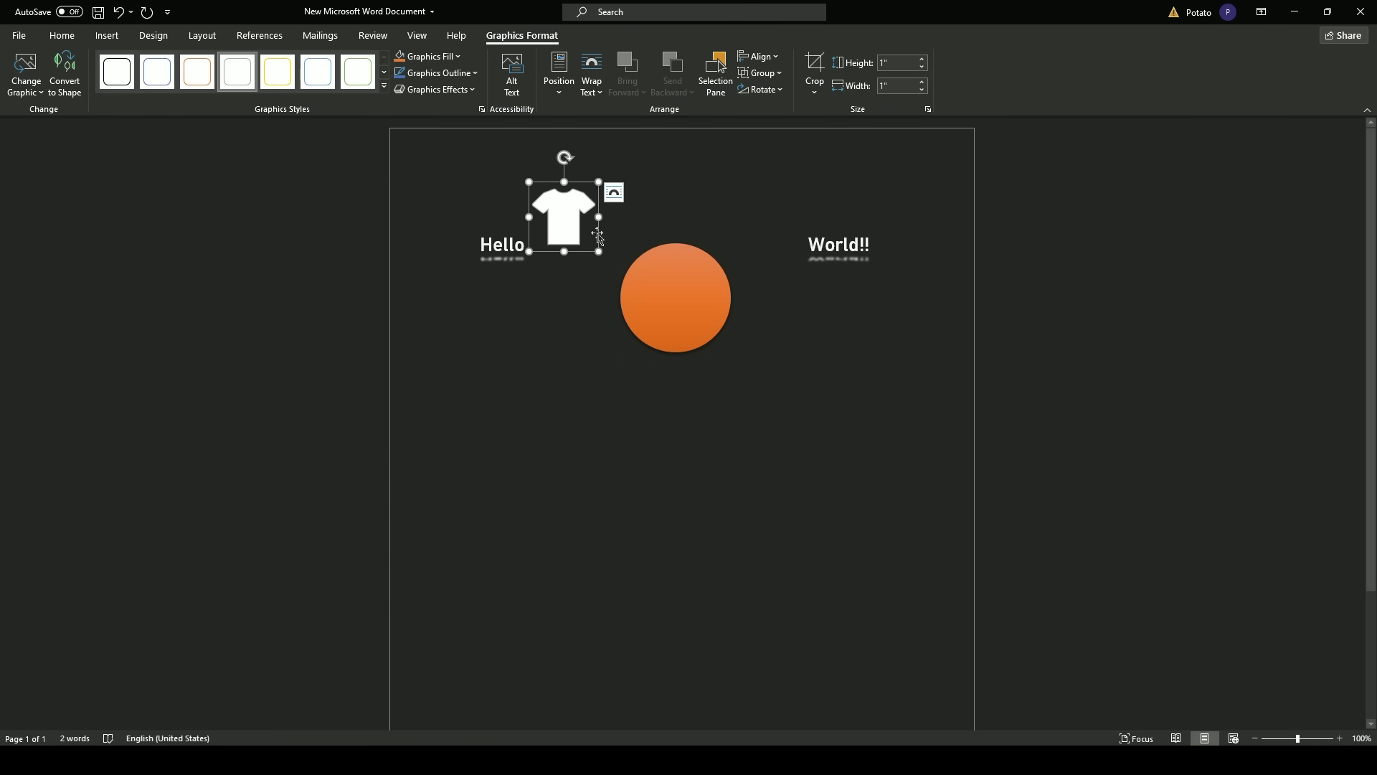
click(617, 193)
click(661, 295)
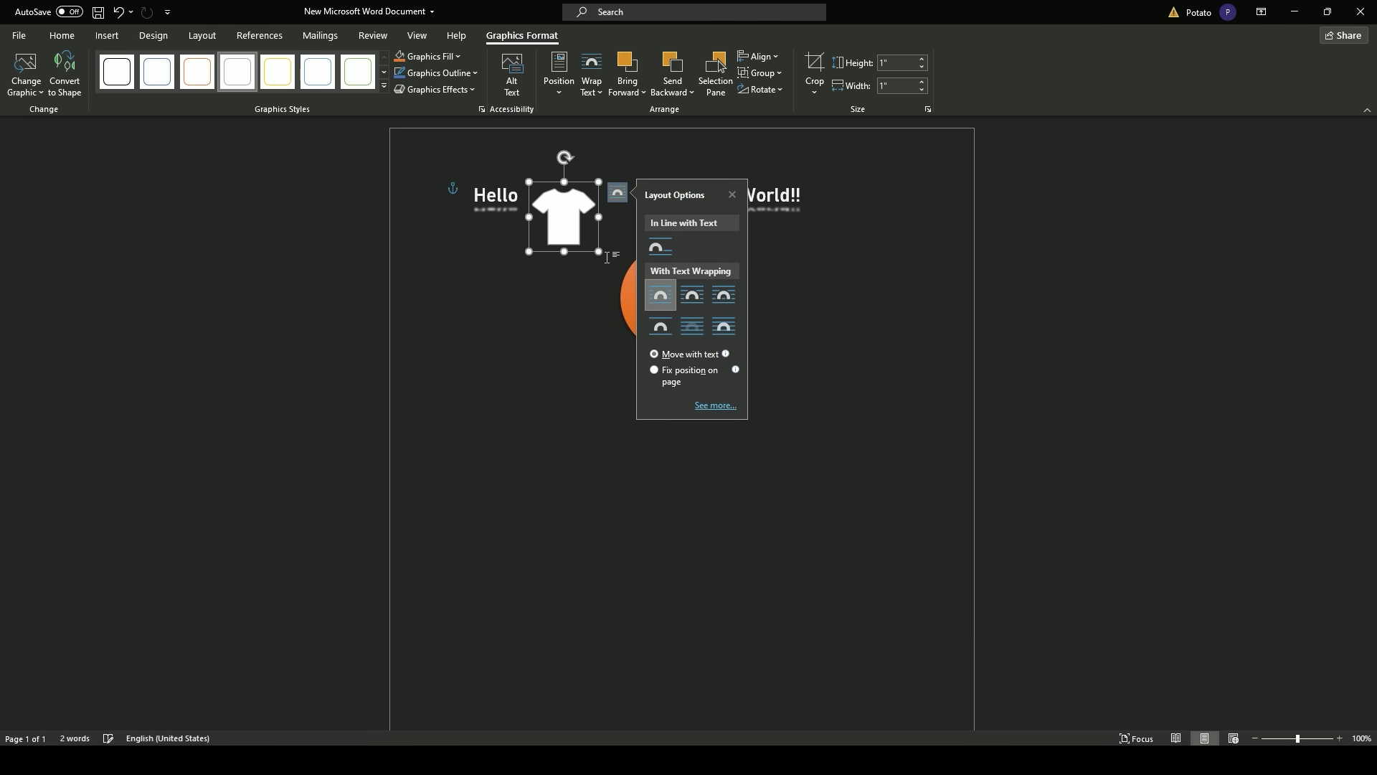
click(534, 223)
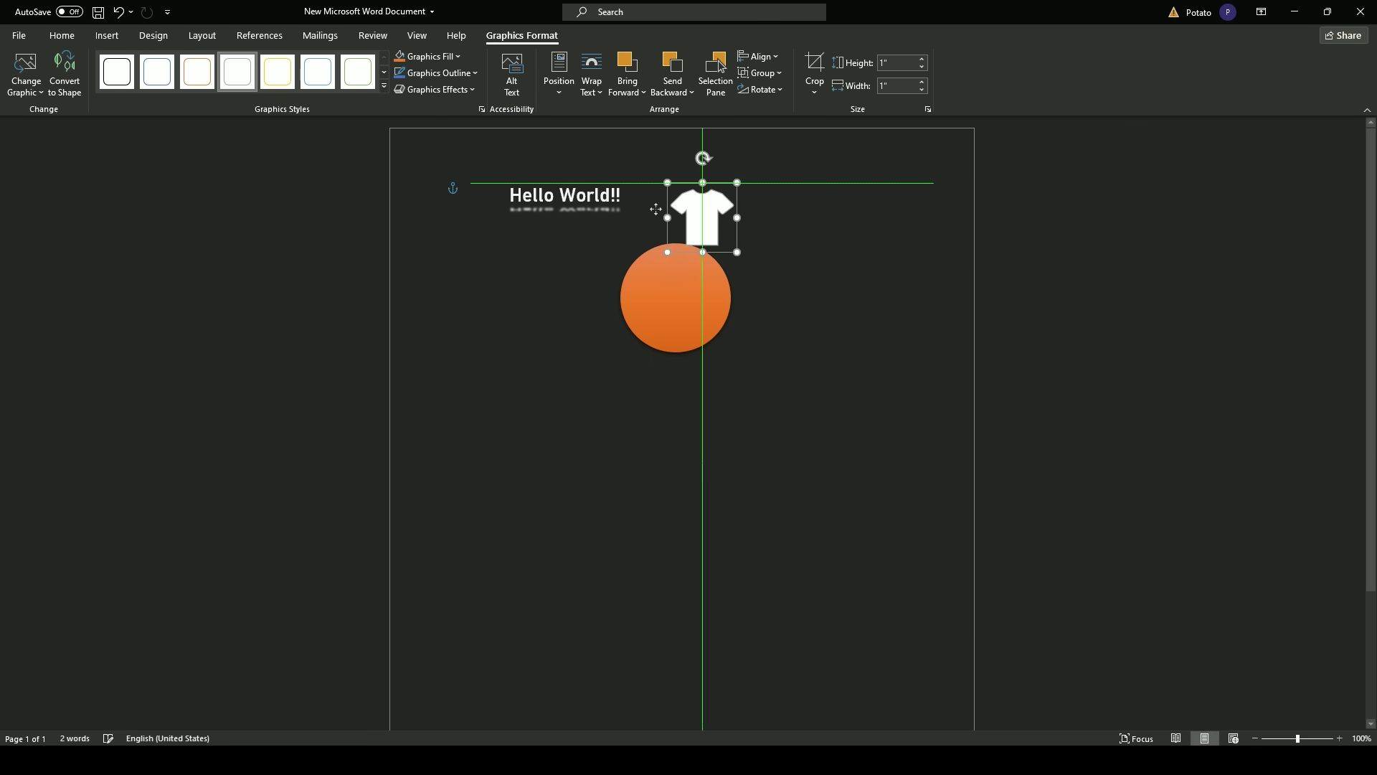